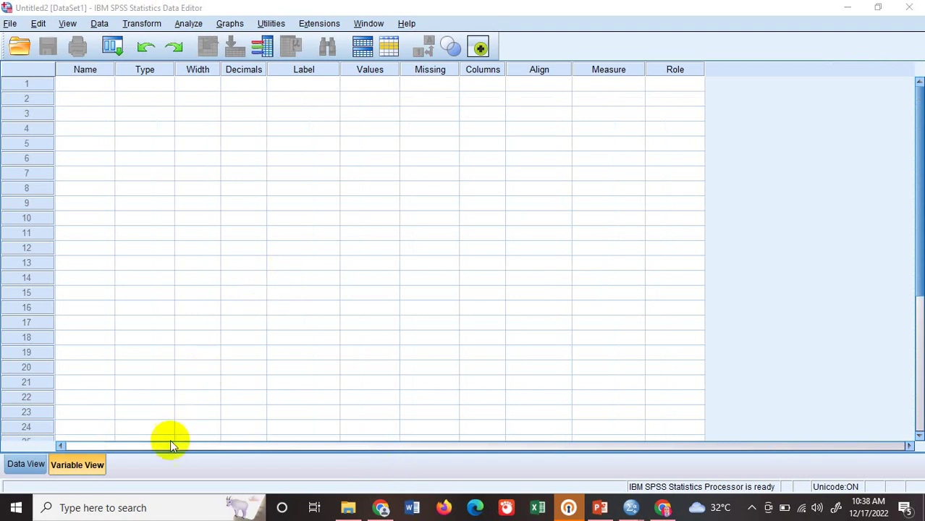
# Define two variables in the first two rows, named hasil and kelompok.
pyautogui.click(83, 87)
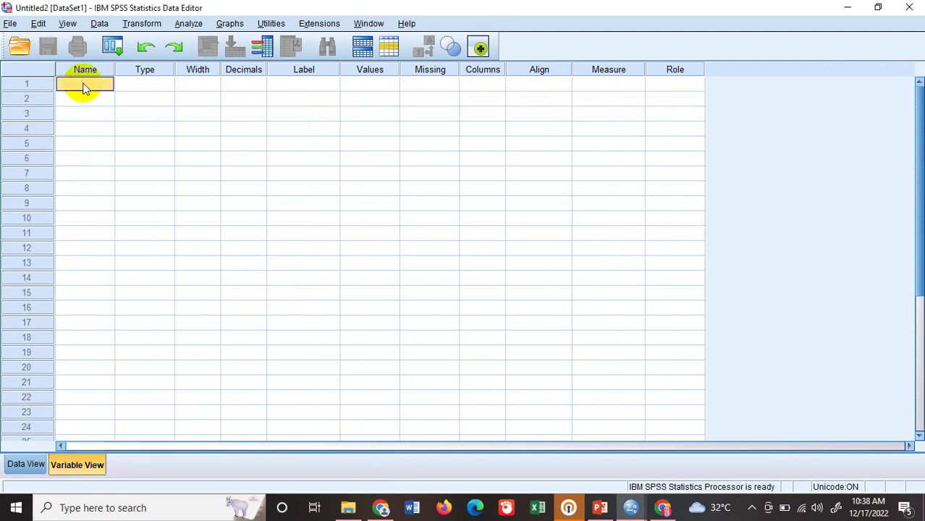
pyautogui.write('hasil')
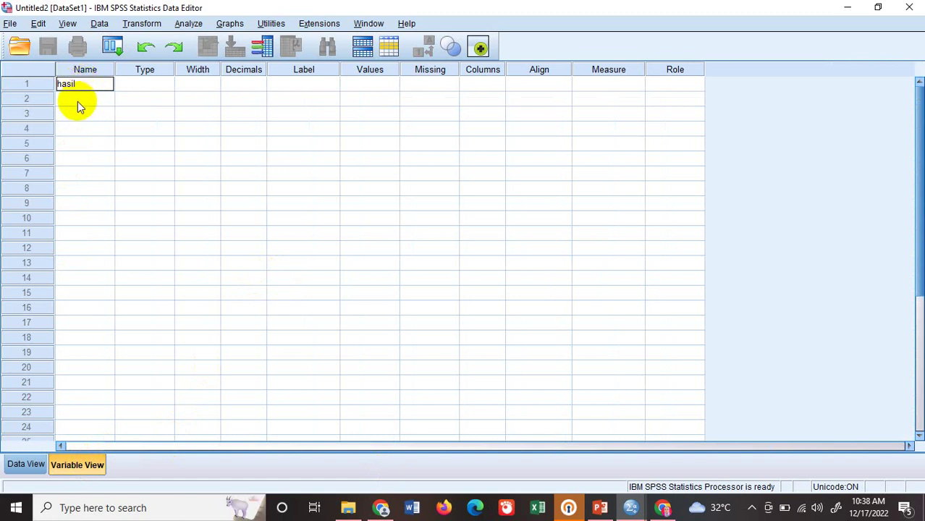
pyautogui.click(77, 101)
pyautogui.write('kelompok')
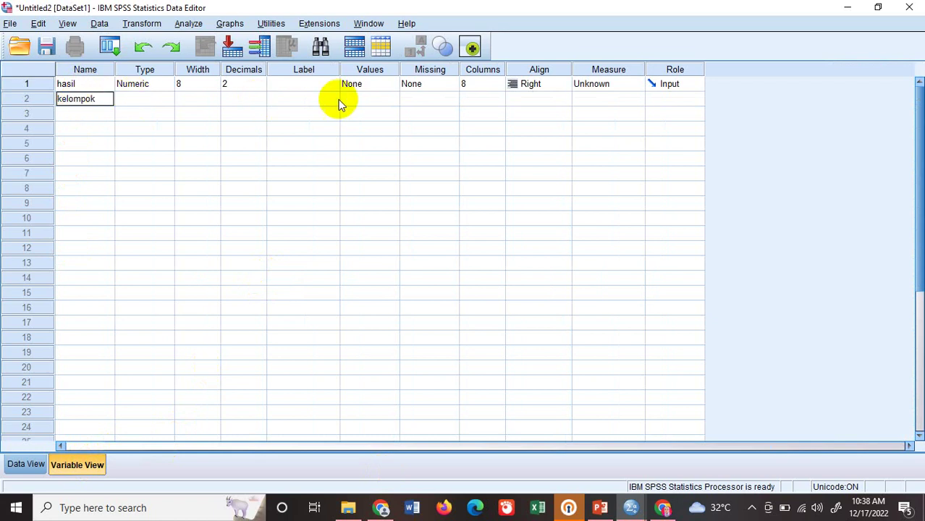
pyautogui.click(384, 88)
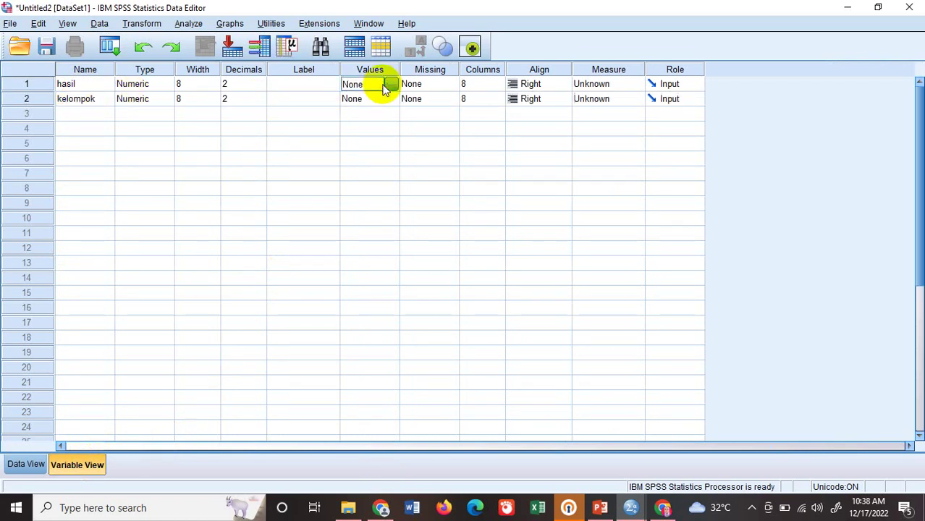
# Set the decimals of both the hasil and kelompok variables to 0.
pyautogui.click(235, 85)
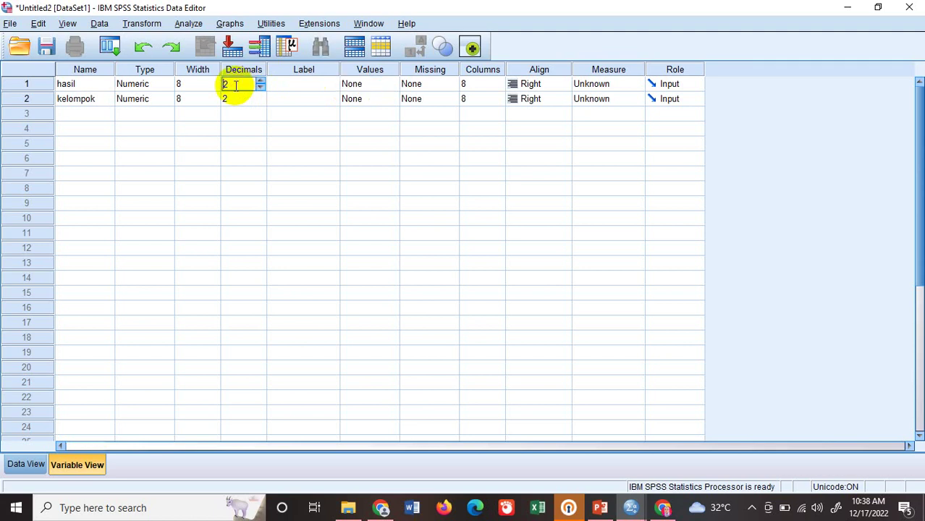
pyautogui.press('BackSpace')
pyautogui.write('0')
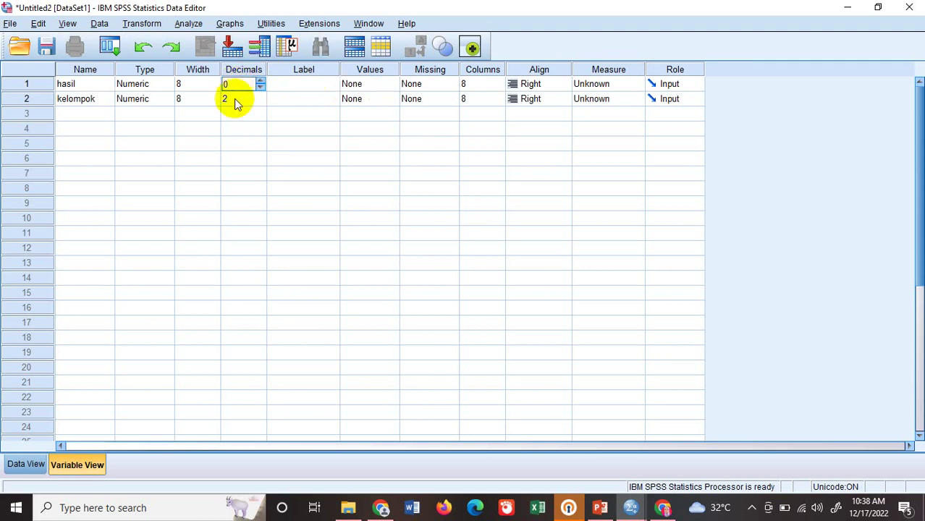
pyautogui.click(226, 99)
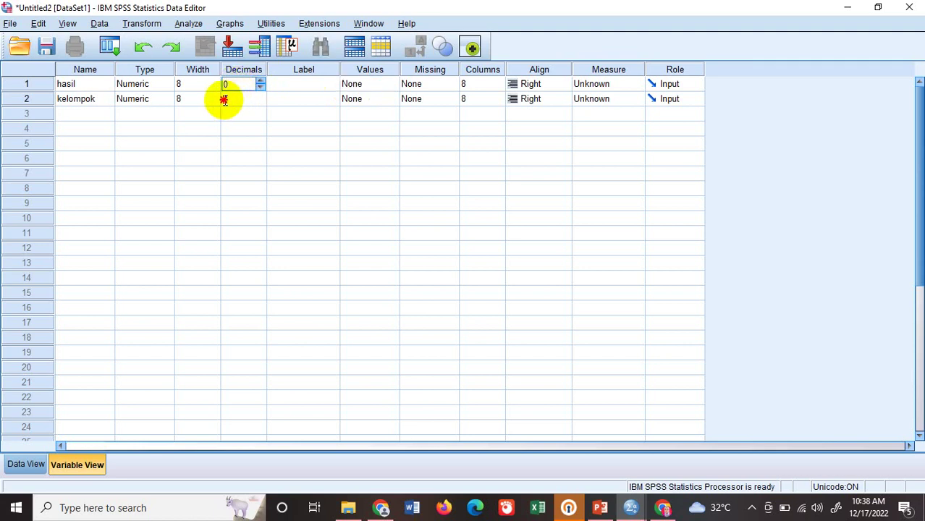
pyautogui.press('BackSpace')
pyautogui.write('0')
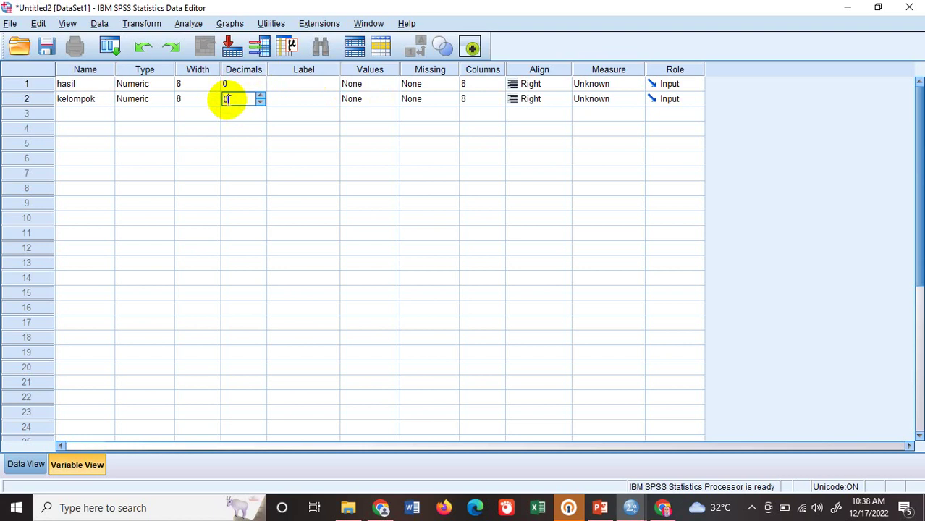
pyautogui.click(375, 85)
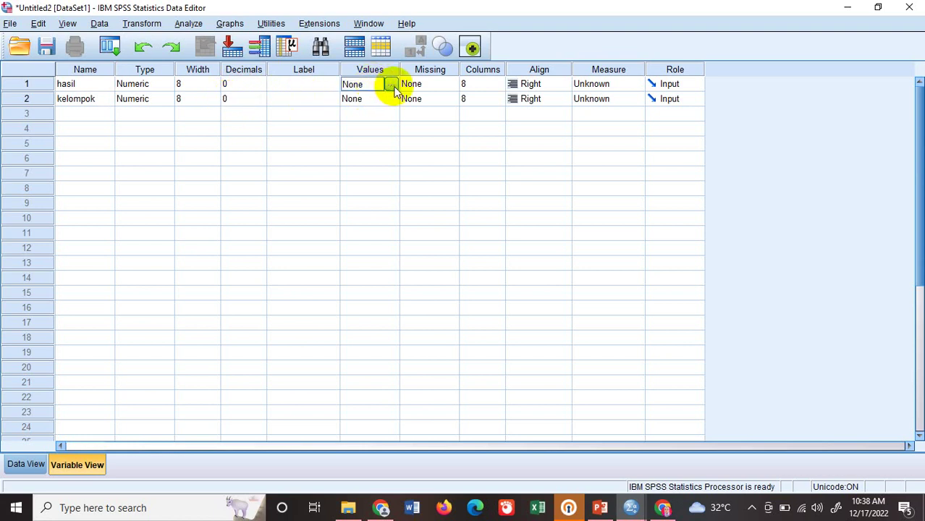
pyautogui.click(391, 84)
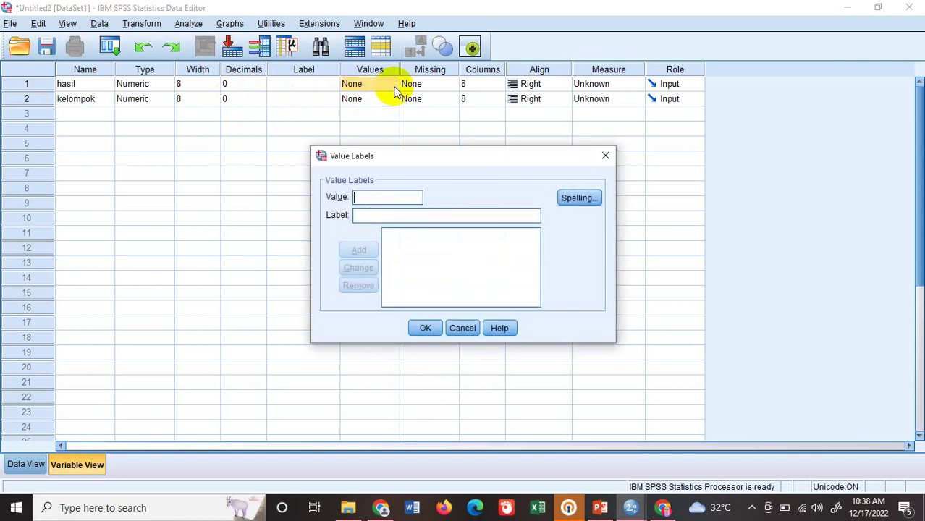
pyautogui.click(605, 156)
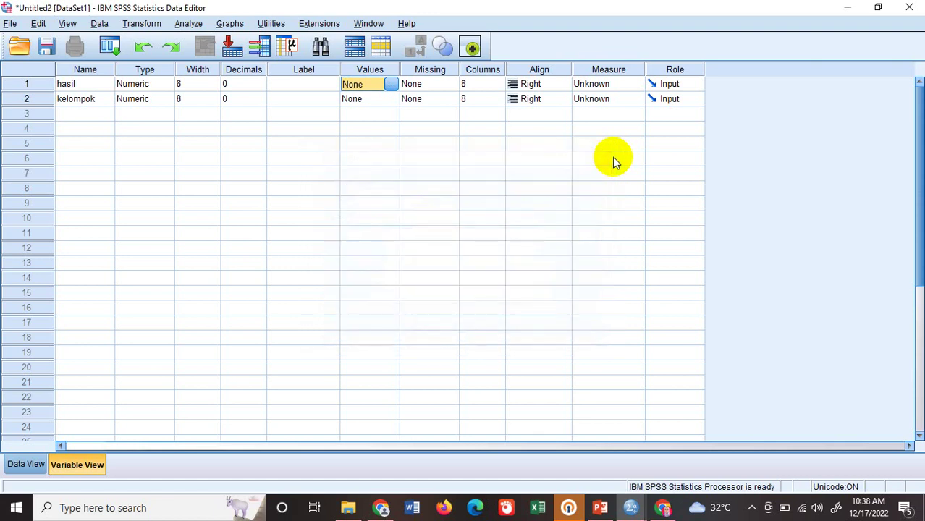
# Add a value label to the kelompok variable that assigns value 1 to "Kelompok A".
pyautogui.click(387, 99)
pyautogui.click(390, 99)
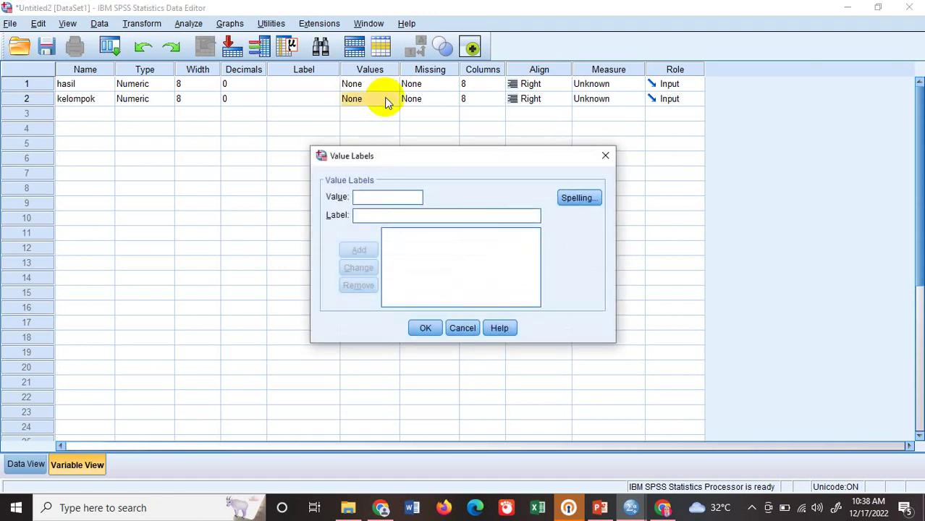
pyautogui.click(363, 199)
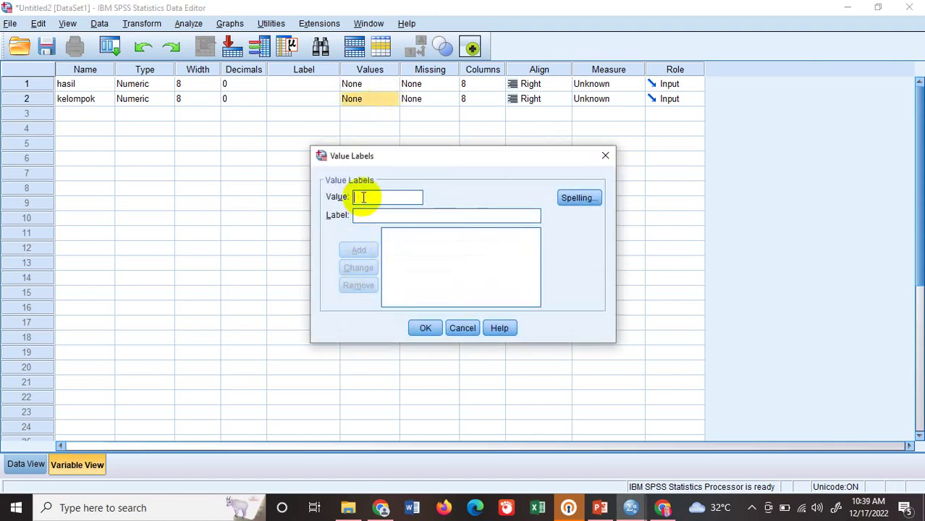
pyautogui.write('1')
pyautogui.click(376, 215)
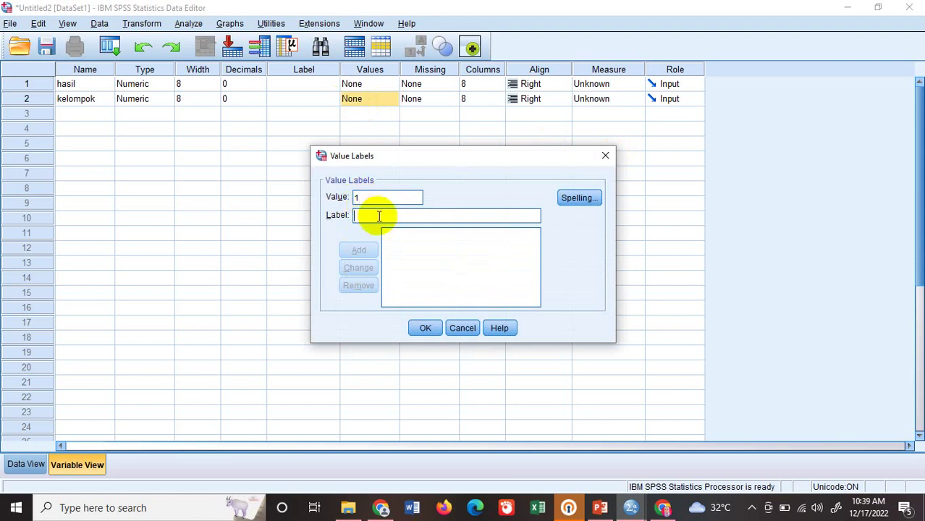
pyautogui.write('kelom')
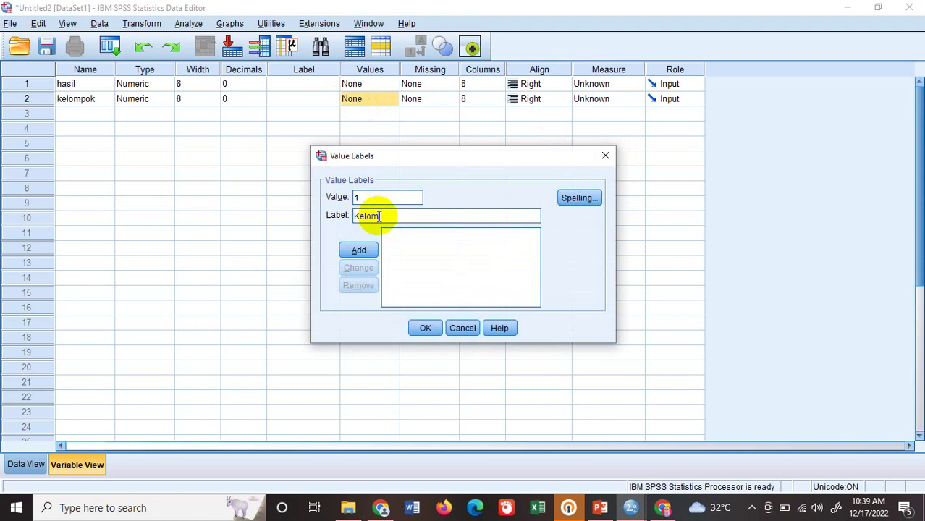
pyautogui.write('pok A')
pyautogui.click(359, 250)
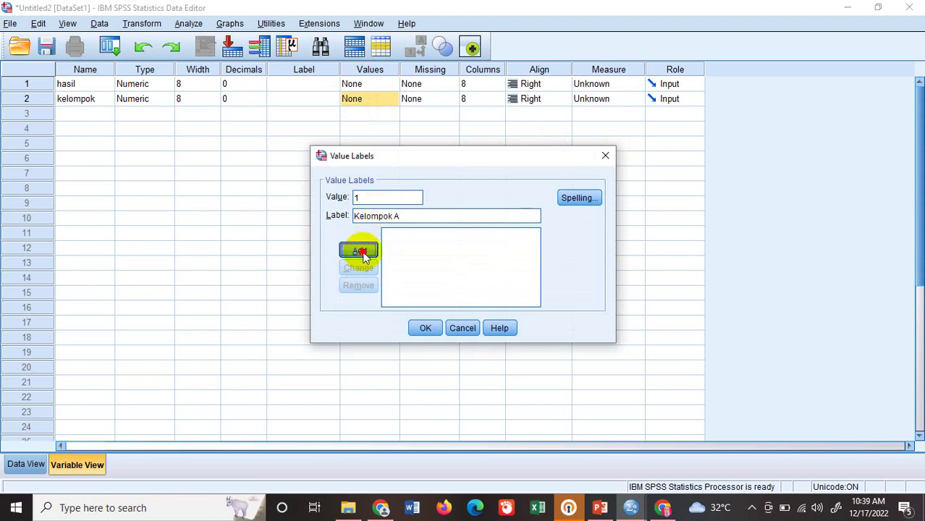
# Add a second kelompok value label, 2 for "Kelompok B", and apply the labels.
pyautogui.click(369, 194)
pyautogui.write('2')
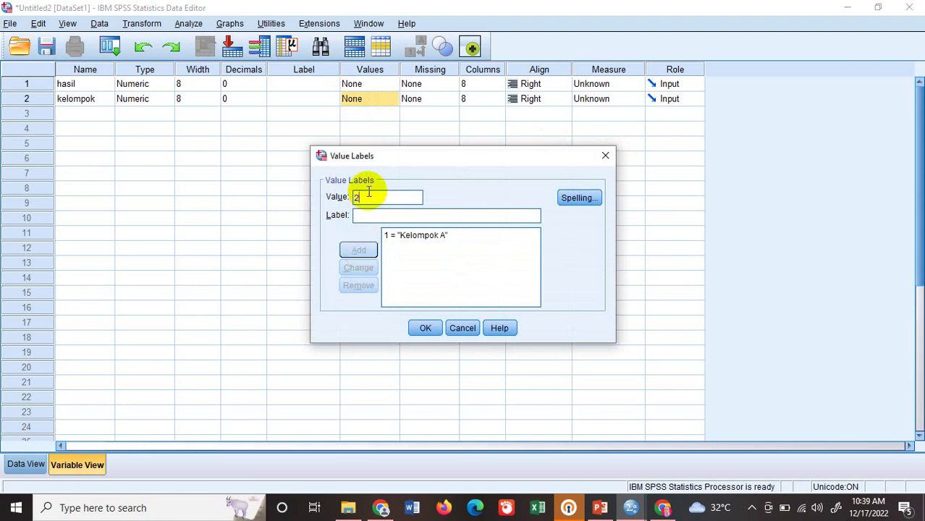
pyautogui.click(379, 216)
pyautogui.write('Kelompok B')
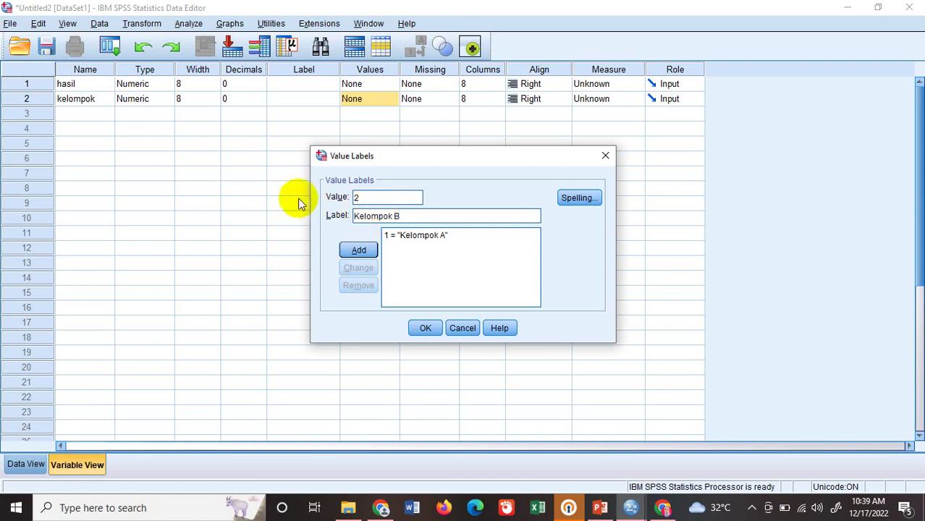
pyautogui.click(359, 251)
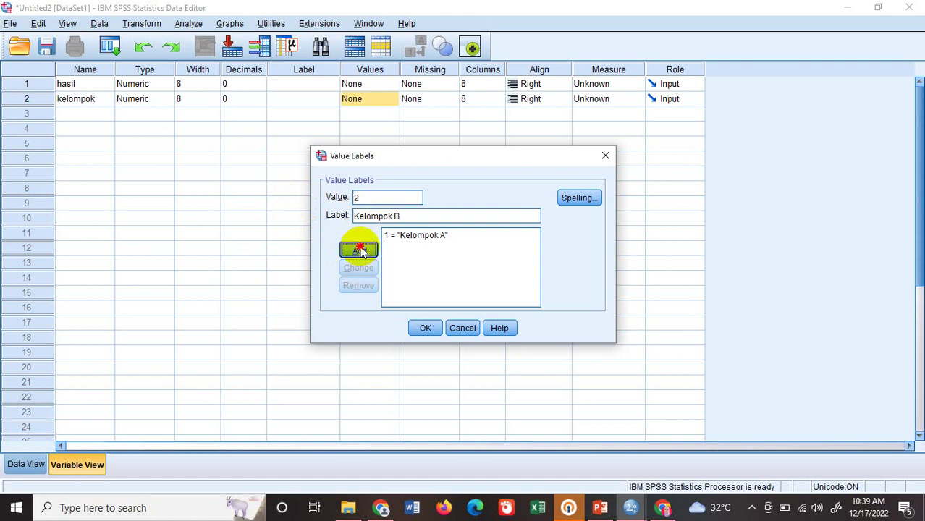
pyautogui.click(434, 330)
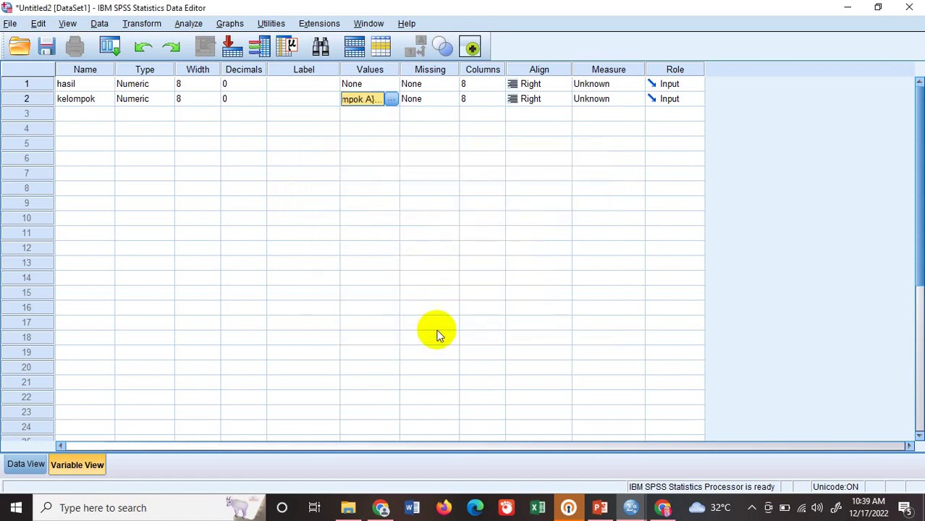
# In the data sheet, enter the hasil values 86, 80, 93, 91 and 85 in rows 1 to 5.
pyautogui.click(22, 464)
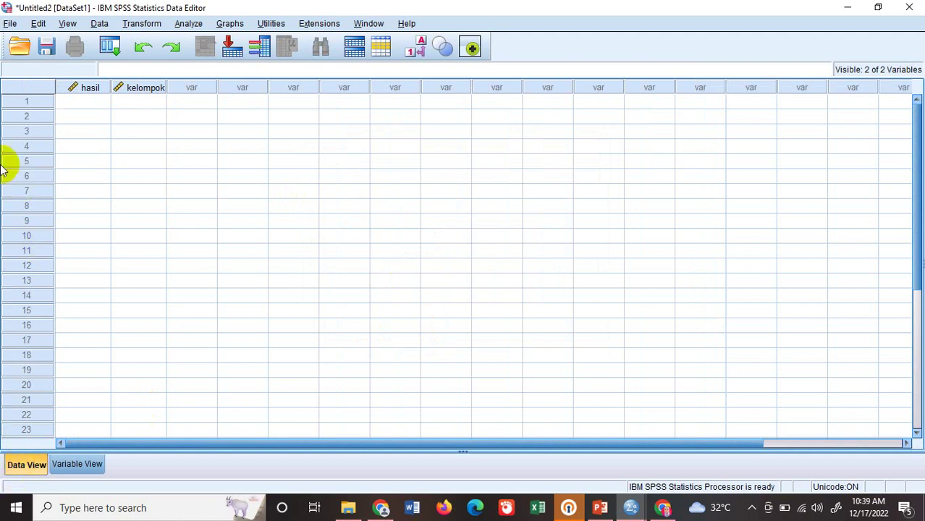
pyautogui.click(102, 102)
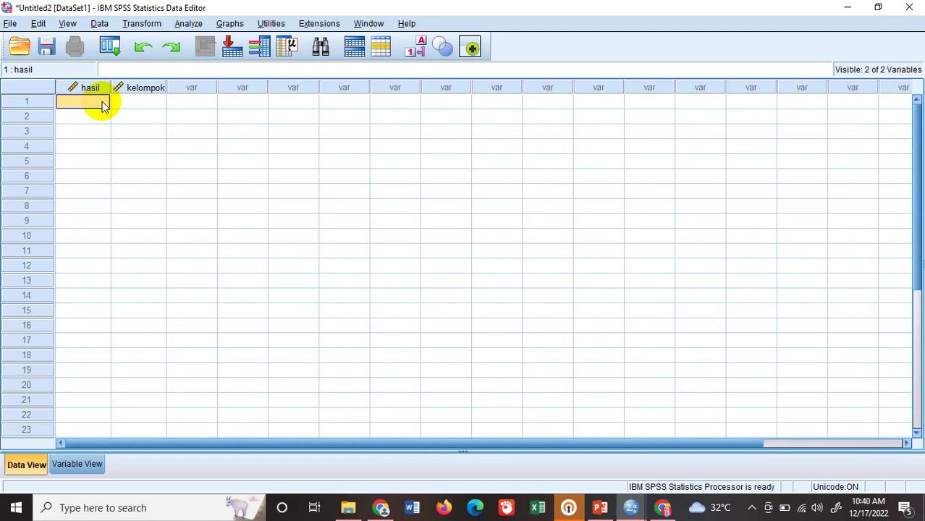
pyautogui.write('88')
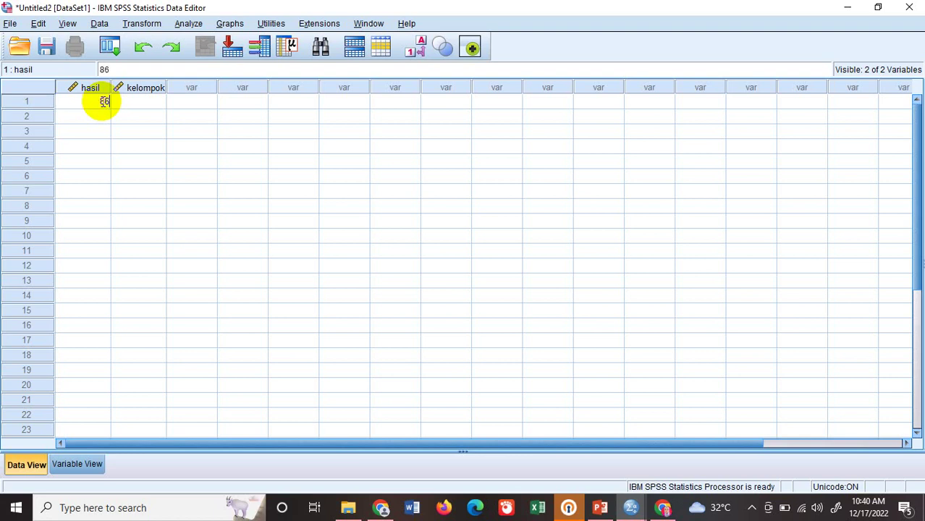
pyautogui.press('Return')
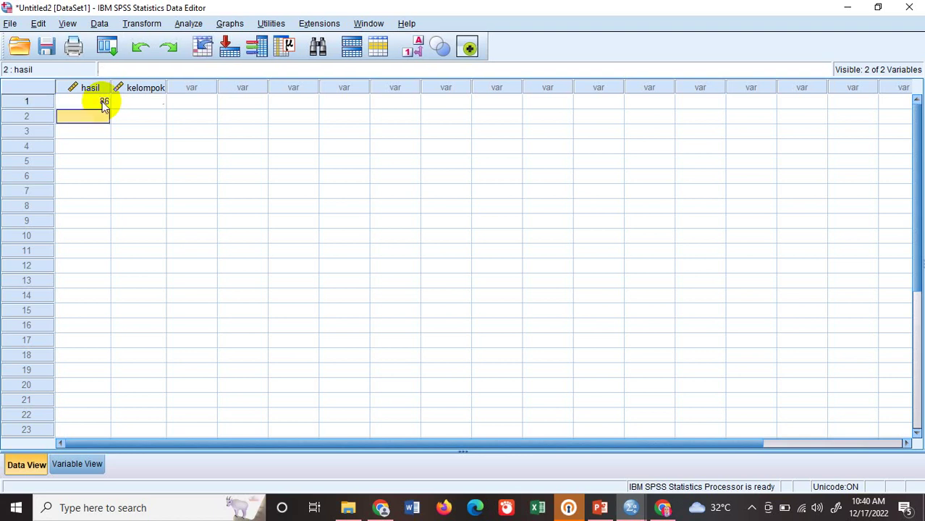
pyautogui.write('80')
pyautogui.press('Return')
pyautogui.write('93')
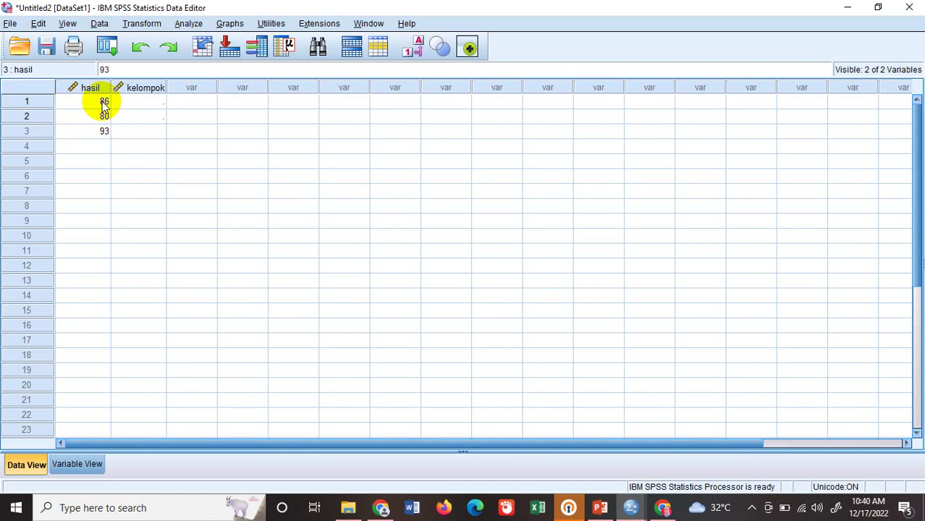
pyautogui.press('Return')
pyautogui.write('91')
pyautogui.press('Return')
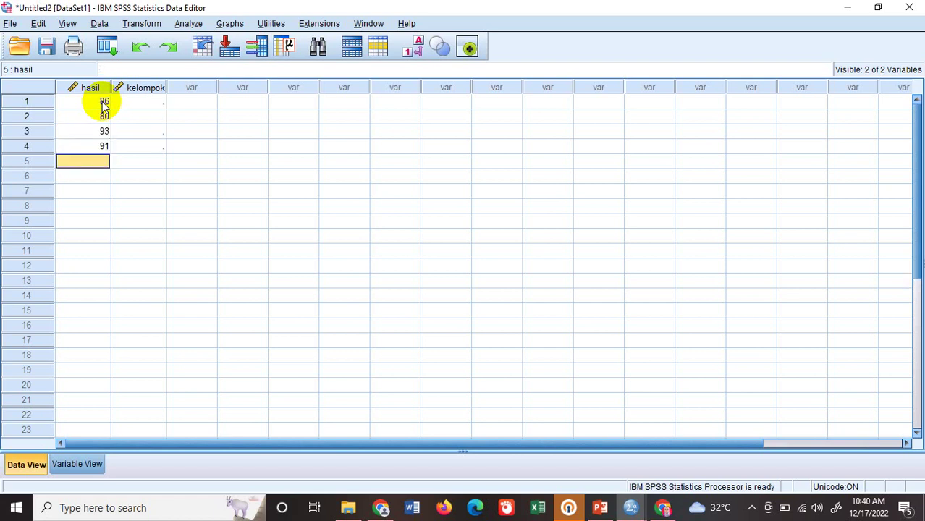
pyautogui.write('85')
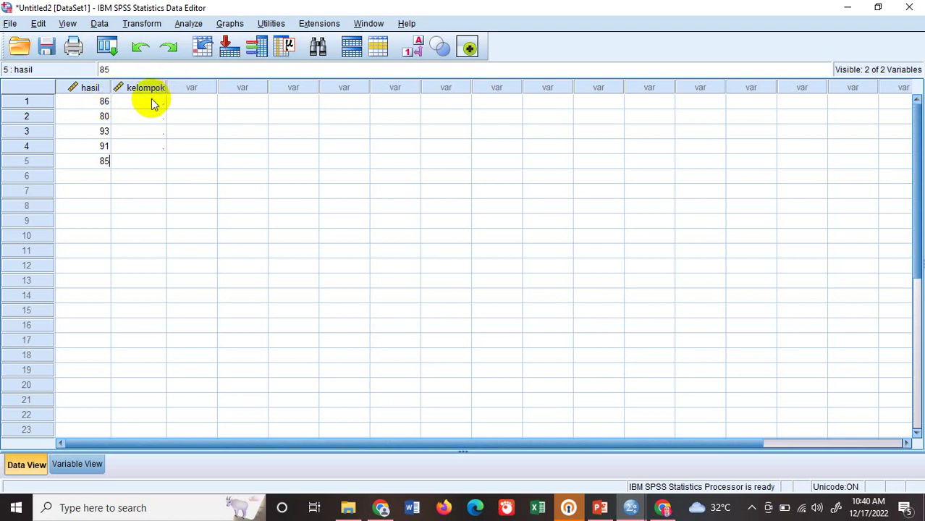
# Assign kelompok value 1 to each of the cases in rows 1 to 5.
pyautogui.click(151, 101)
pyautogui.write('1')
pyautogui.press('Return')
pyautogui.write('1')
pyautogui.press('Return')
pyautogui.write('1')
pyautogui.press('Return')
pyautogui.write('1')
pyautogui.press('Return')
pyautogui.write('1')
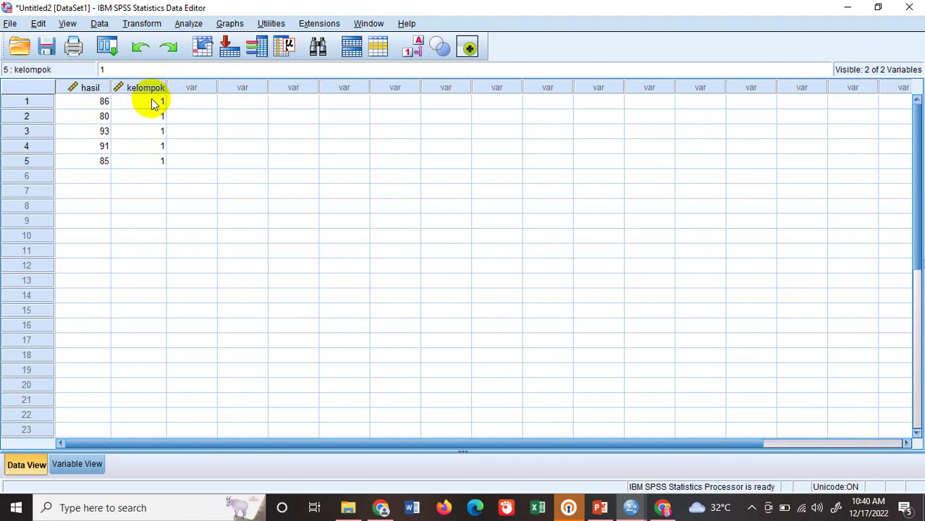
# Enter the hasil values 77, 80, 73, 76, 90 and 68 in rows 6 to 11.
pyautogui.click(103, 181)
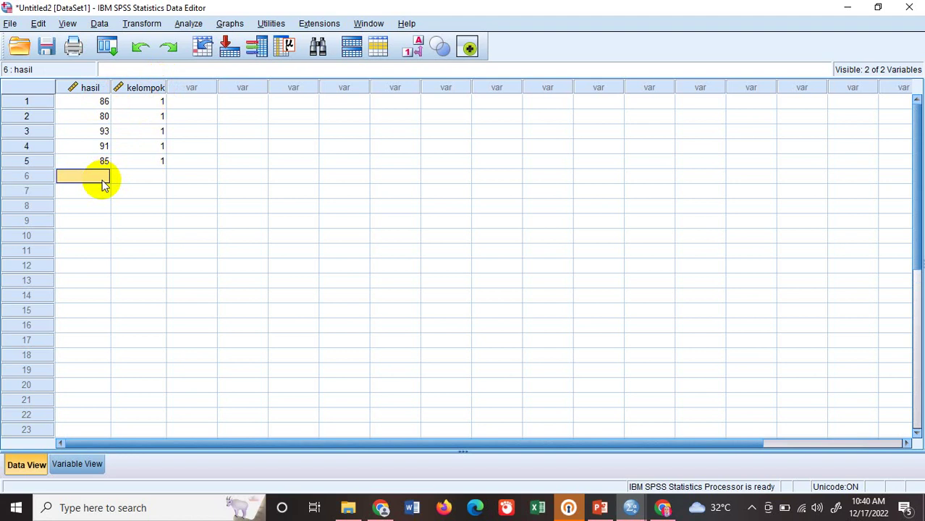
pyautogui.write('77')
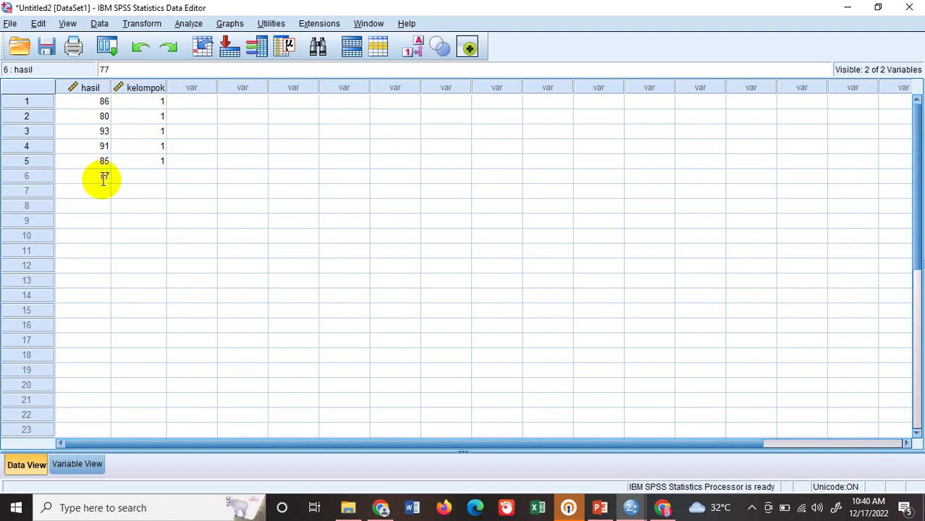
pyautogui.press('Return')
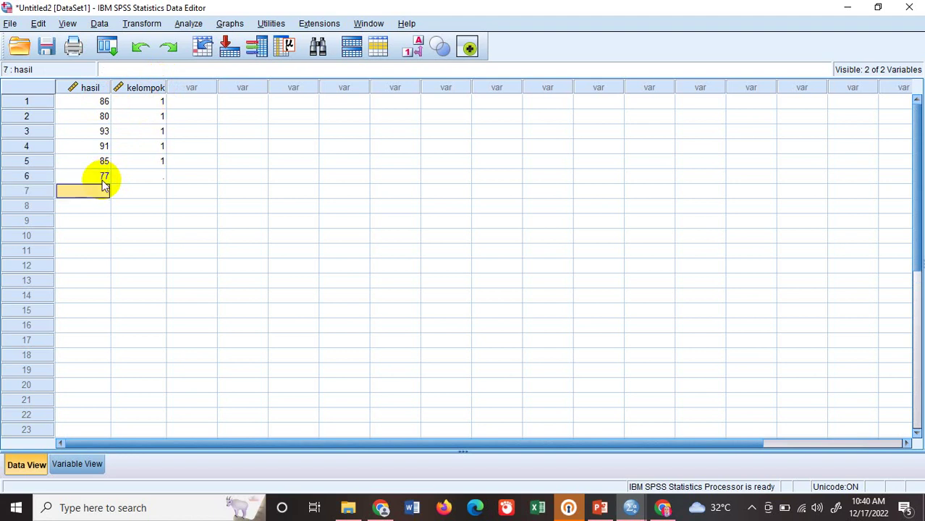
pyautogui.write('9')
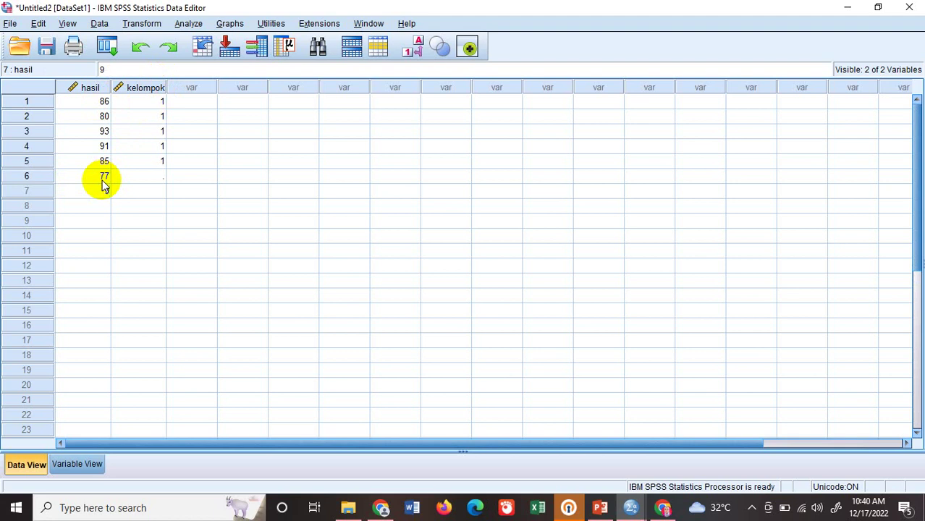
pyautogui.press('BackSpace')
pyautogui.write('80')
pyautogui.press('Return')
pyautogui.write('73')
pyautogui.press('Return')
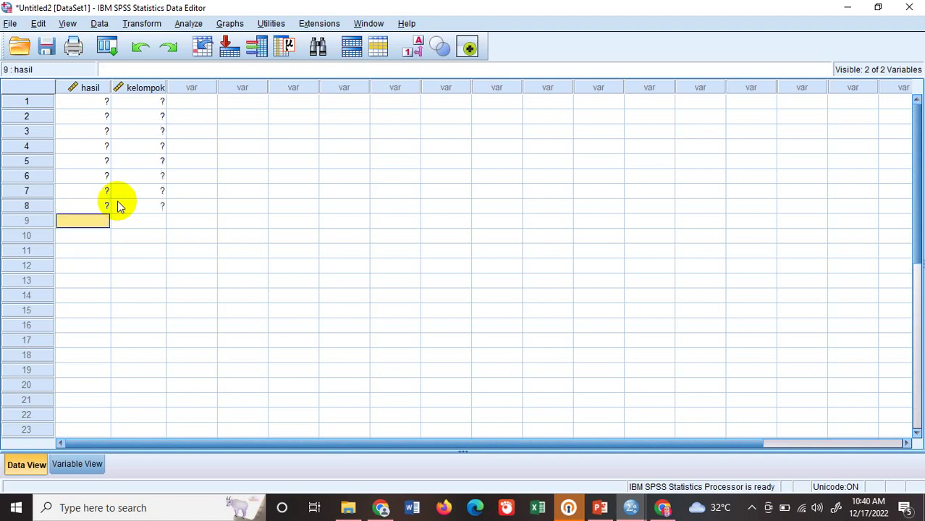
pyautogui.write('76')
pyautogui.press('Return')
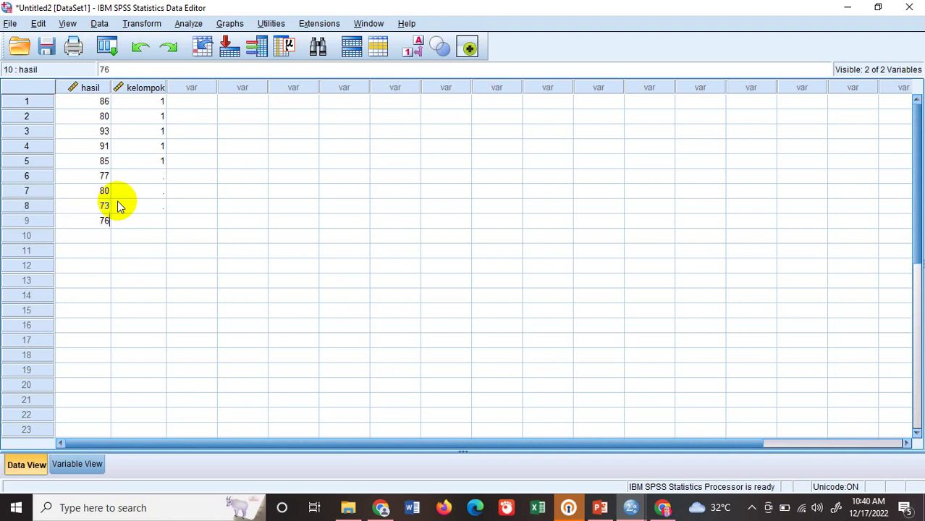
pyautogui.write('90')
pyautogui.press('Return')
pyautogui.write('68')
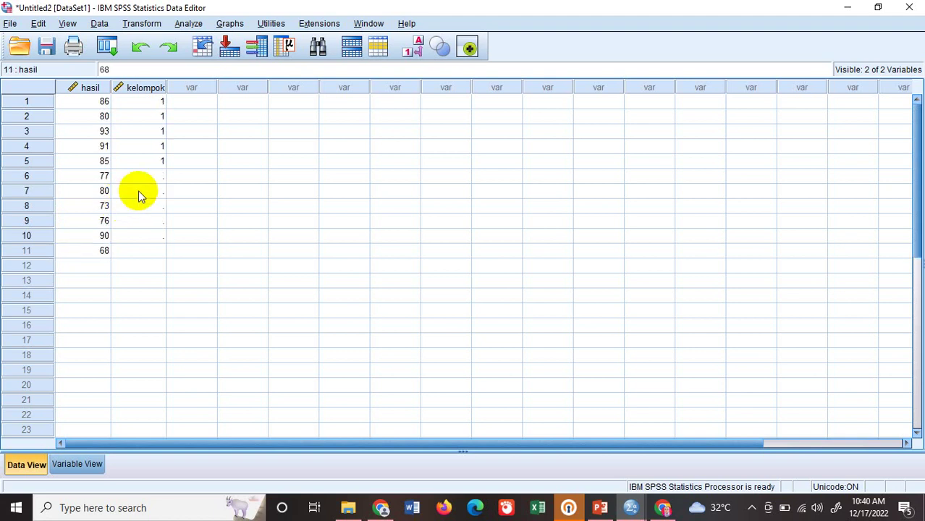
# Assign kelompok value 2 to each of the cases in rows 6 to 11.
pyautogui.click(158, 183)
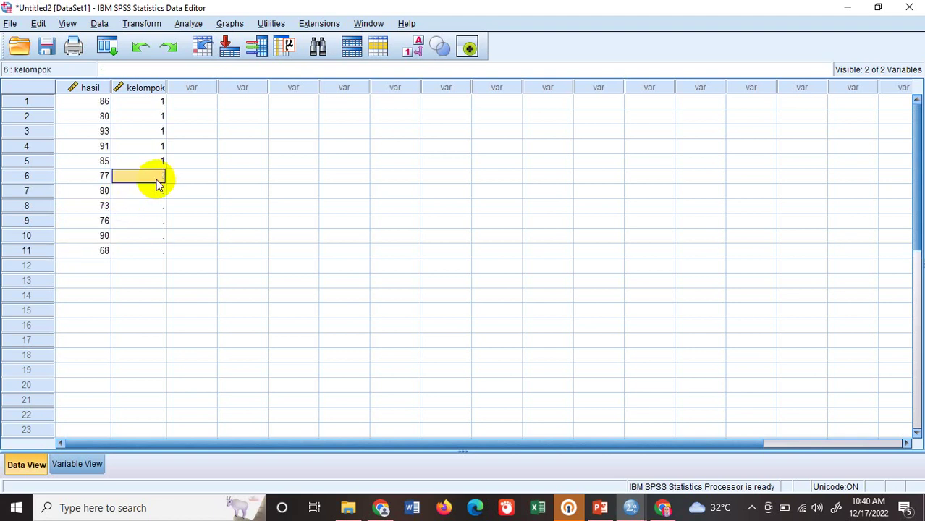
pyautogui.write('2')
pyautogui.press('Return')
pyautogui.write('2')
pyautogui.press('Return')
pyautogui.write('2')
pyautogui.press('Return')
pyautogui.write('2')
pyautogui.press('Return')
pyautogui.write('2')
pyautogui.press('Return')
pyautogui.write('2')
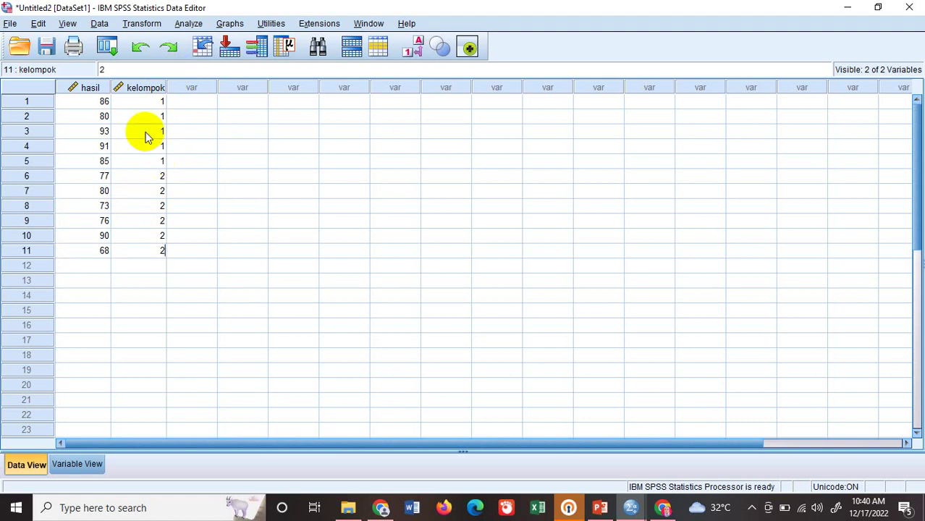
# Set up an Independent-Samples T Test with hasil as the test variable and kelompok as the grouping variable.
pyautogui.click(193, 26)
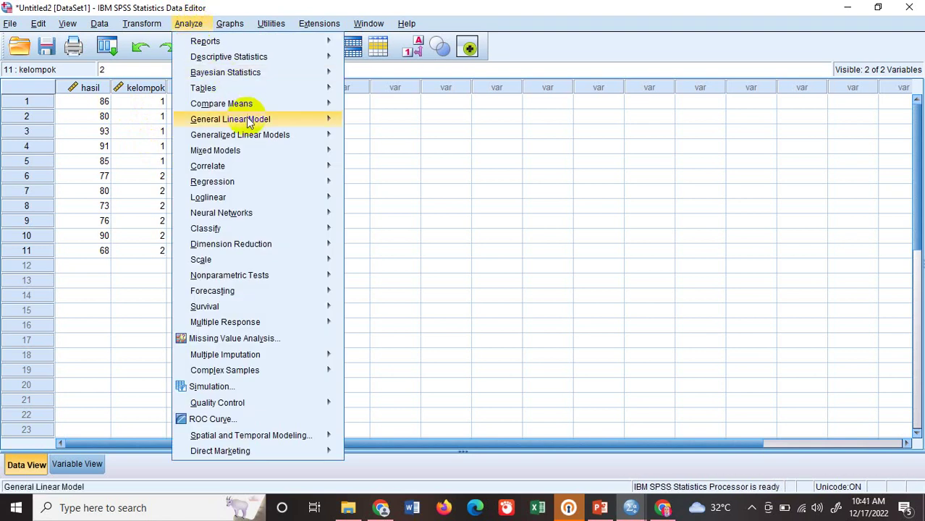
pyautogui.moveTo(262, 109)
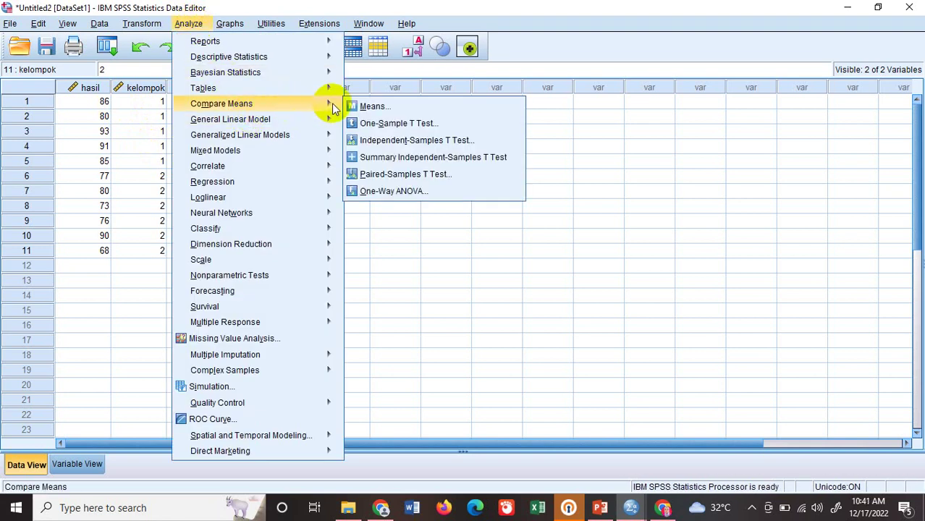
pyautogui.click(407, 140)
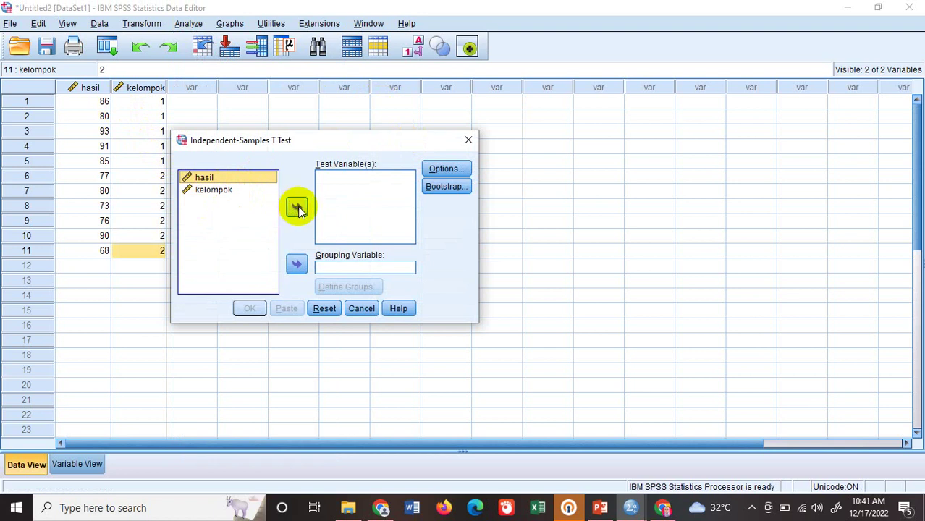
pyautogui.click(297, 209)
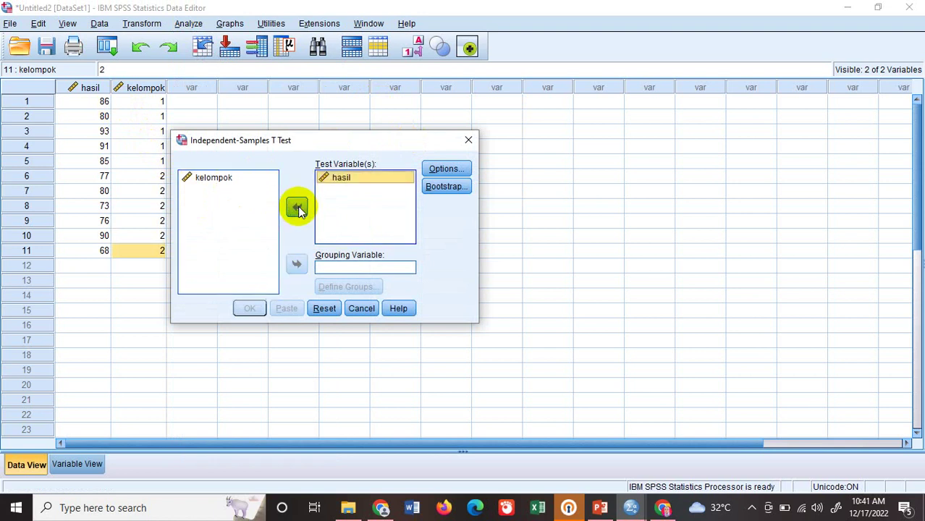
pyautogui.click(210, 177)
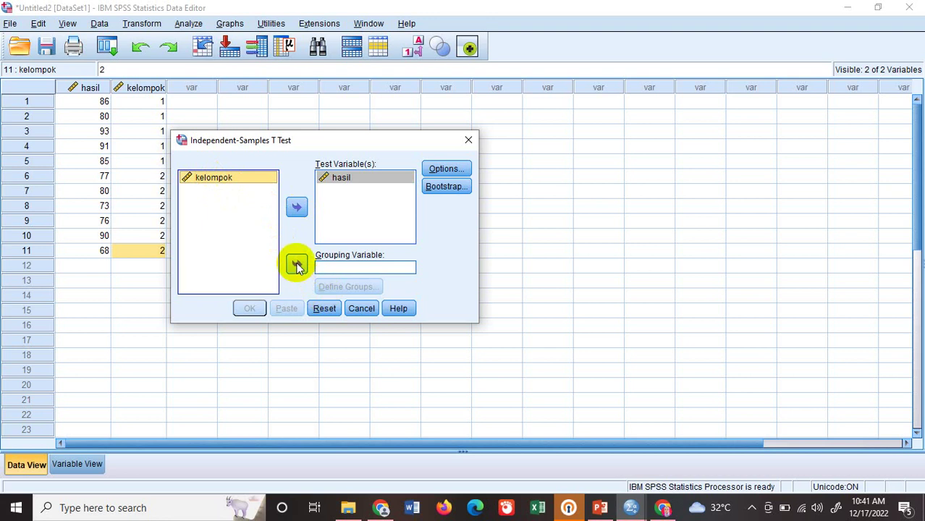
pyautogui.click(297, 266)
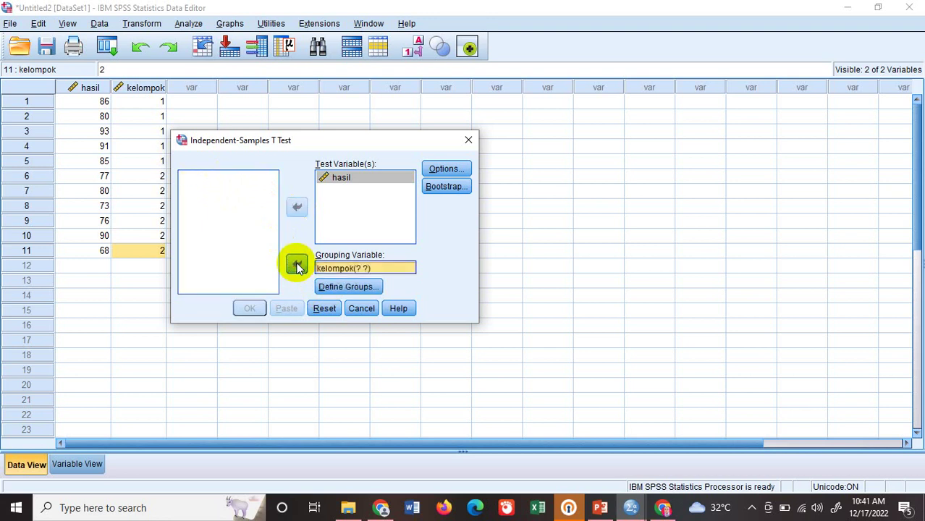
# Define the kelompok groups with specified values 1 and 2, and run the Independent-Samples T Test.
pyautogui.click(359, 288)
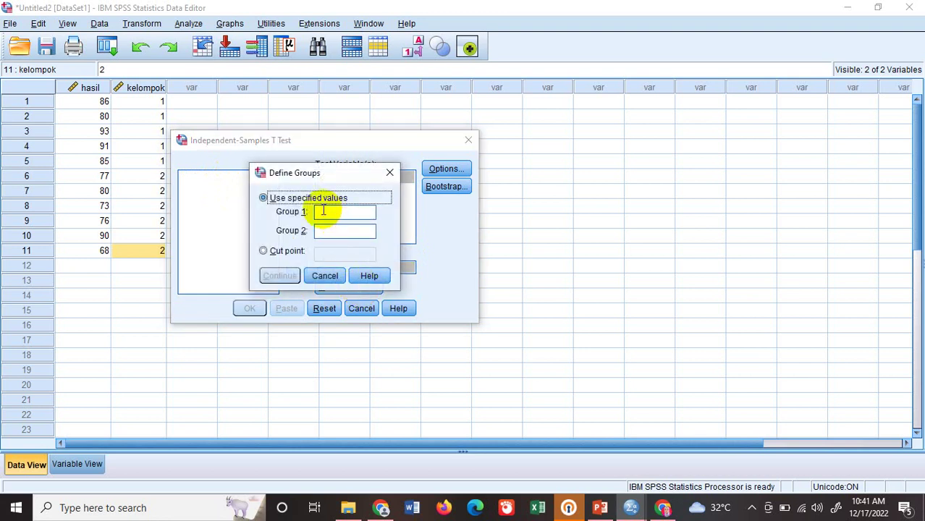
pyautogui.click(325, 211)
pyautogui.write('1')
pyautogui.click(332, 227)
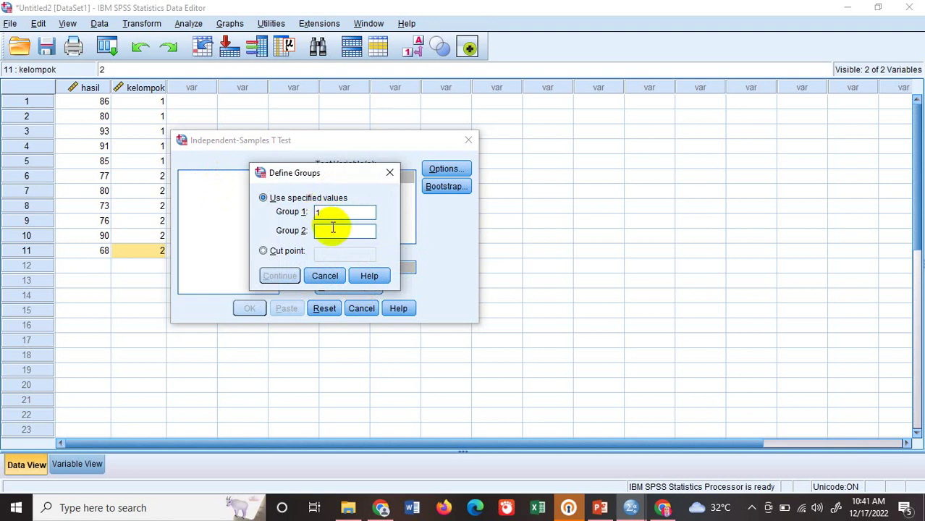
pyautogui.write('2')
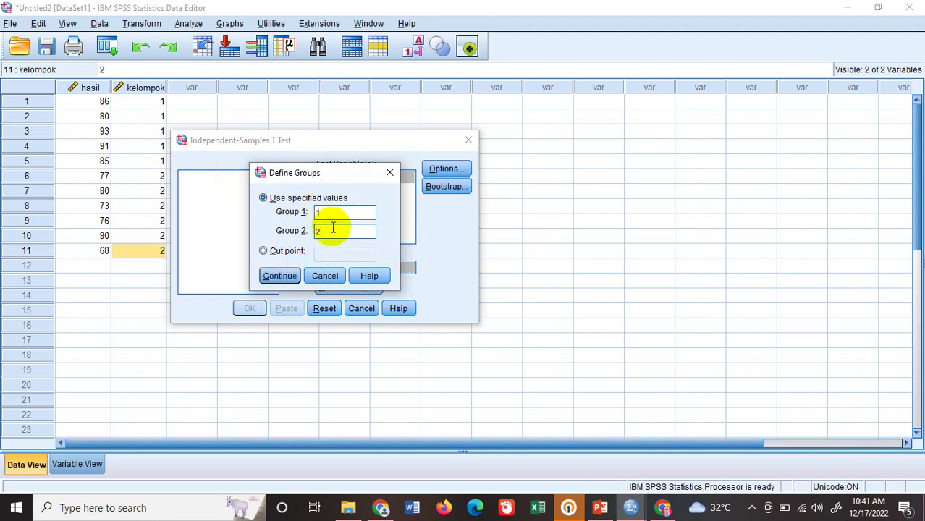
pyautogui.click(280, 276)
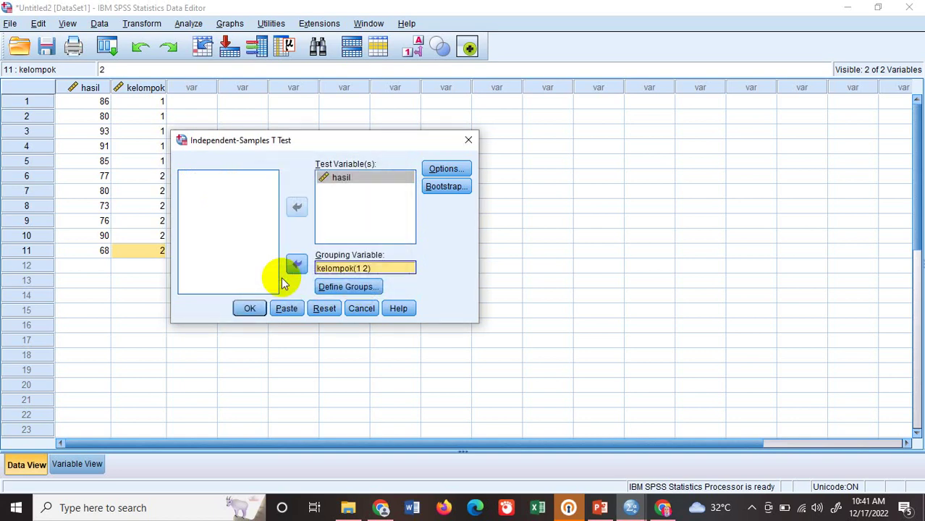
pyautogui.click(249, 308)
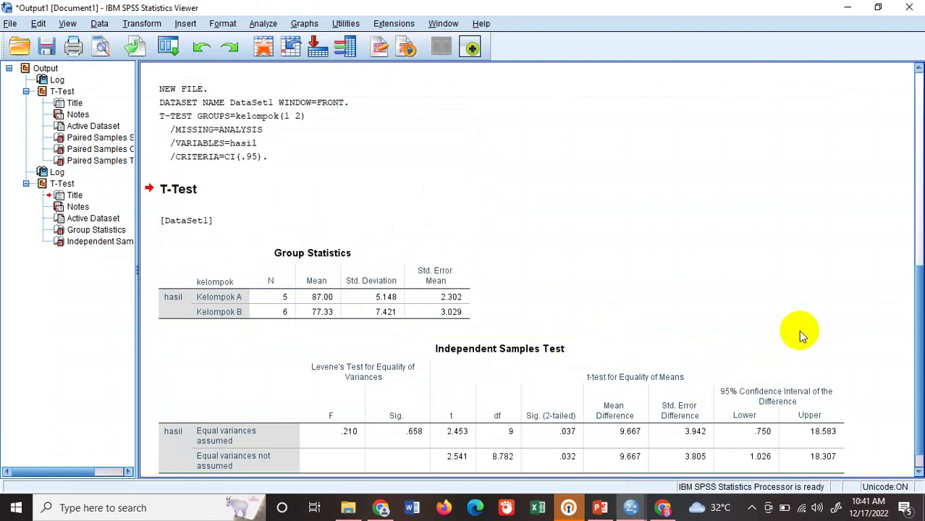
# Examine the Independent Samples Test table in the output, and switch to the Uji Hipotesis presentation in PowerPoint.
pyautogui.click(919, 254)
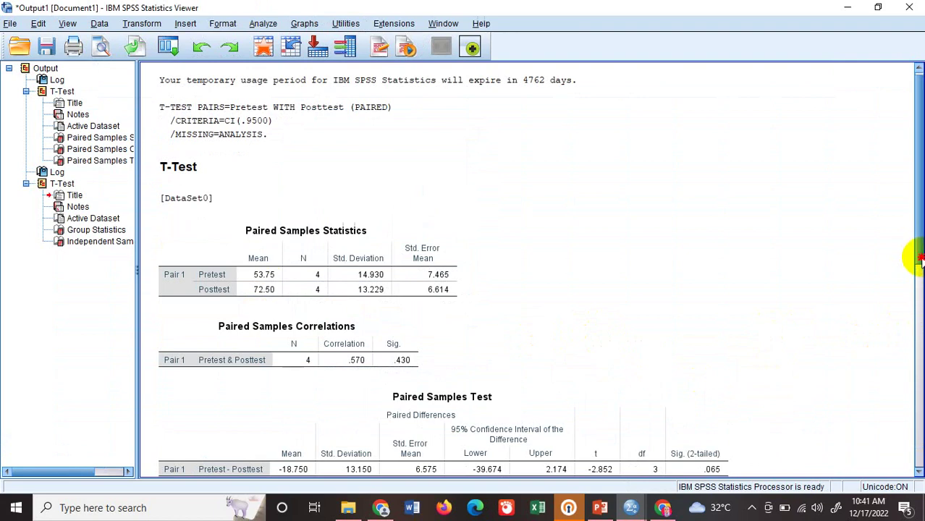
pyautogui.click(918, 253)
pyautogui.click(431, 359)
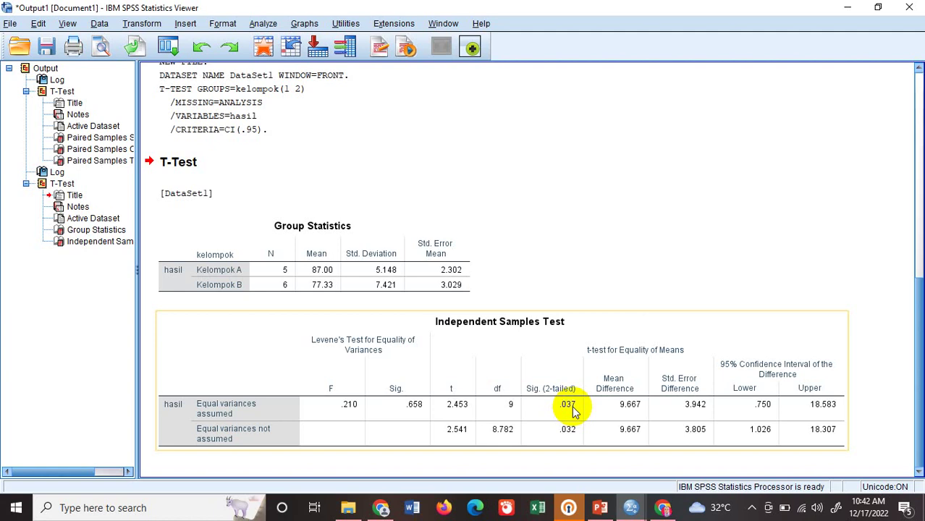
pyautogui.click(610, 508)
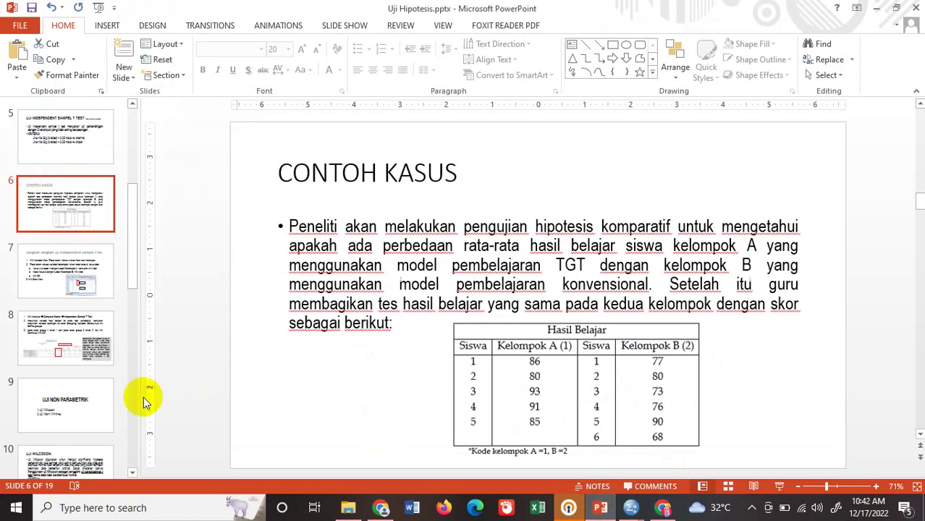